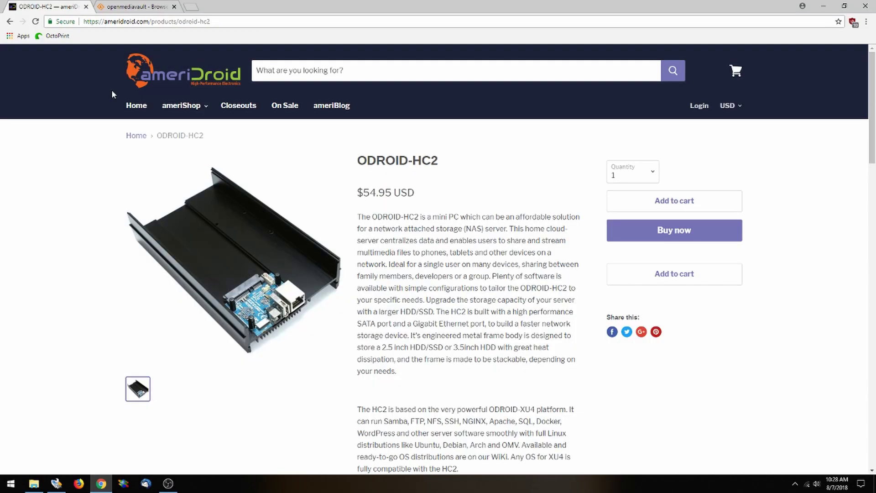
Show the openmediavault Odroid images download page, then restore the Win32 Disk Imager window over it
click(139, 5)
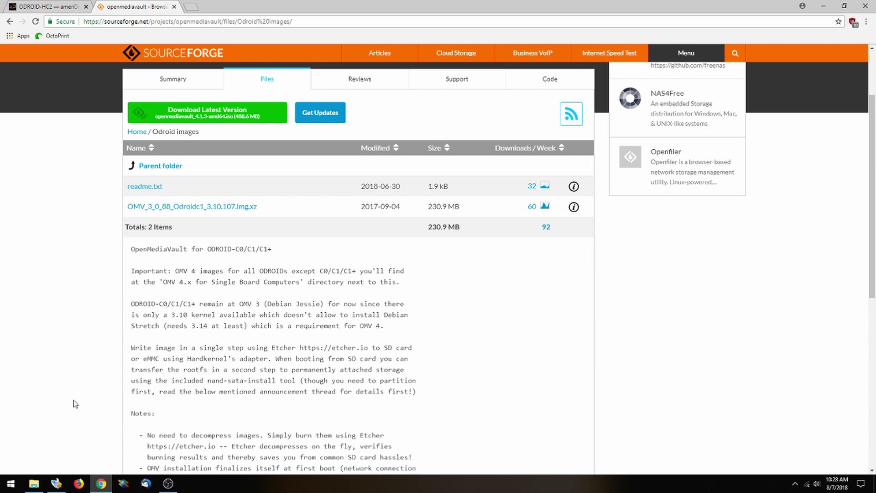
click(57, 484)
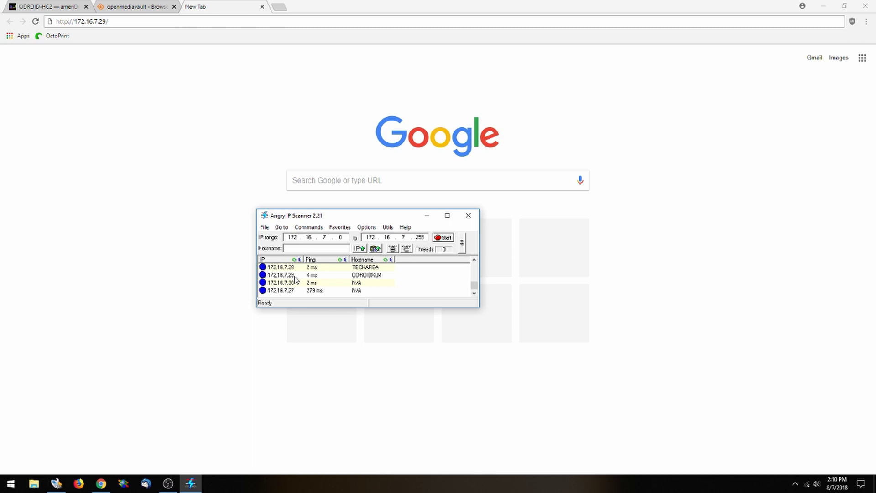
click(211, 157)
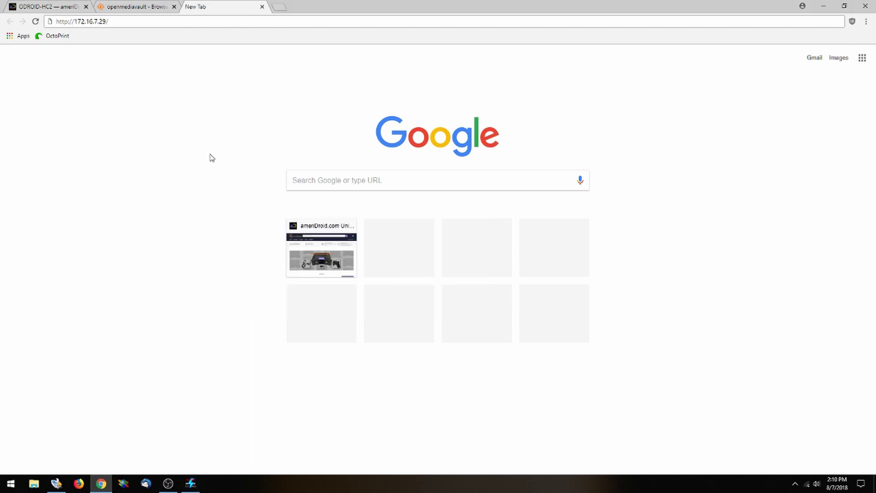
click(138, 21)
key(Return)
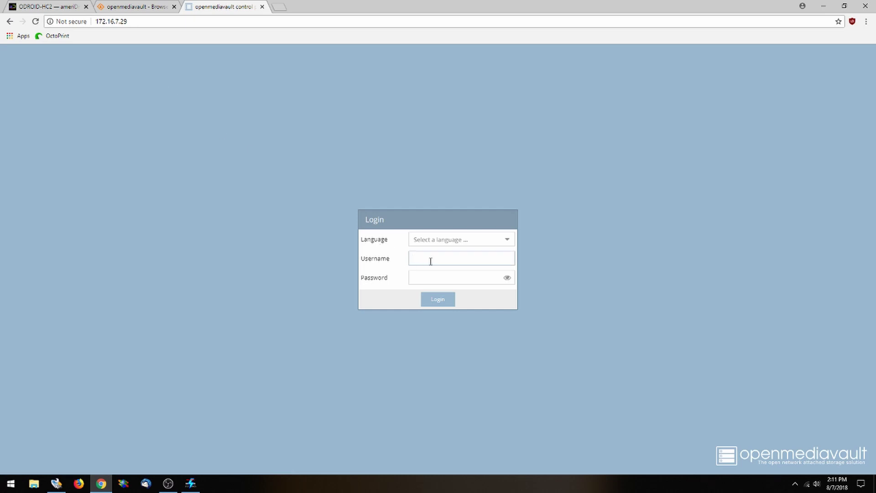
Log in as admin with the administrator password and view Physical Disks, listing the 931.51 GiB drive
text(admin)
key(Tab)
key(ctrl+v)
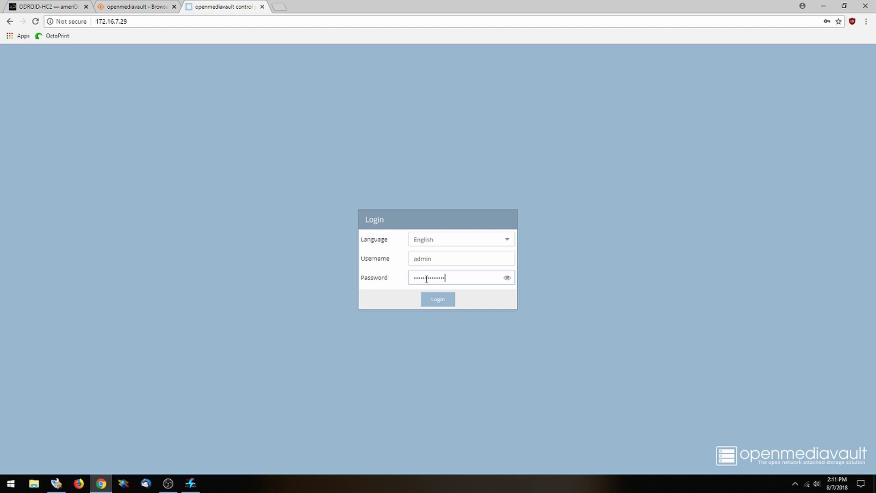
key(Return)
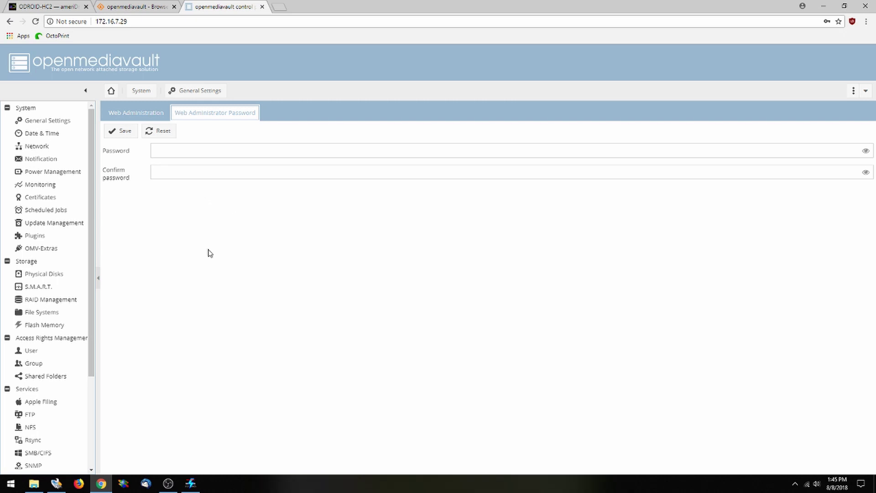
click(41, 276)
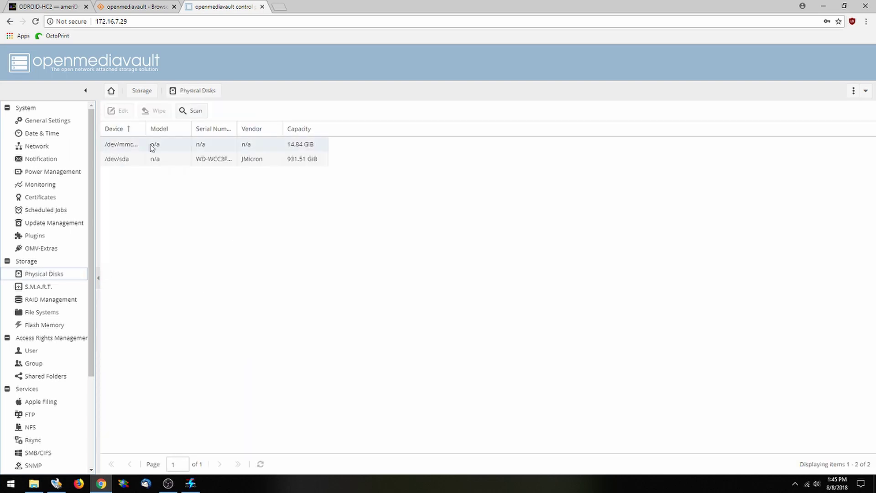
Create an EXT4 file system labelled hc2 on the 931.51 GiB /dev/sda disk
click(63, 314)
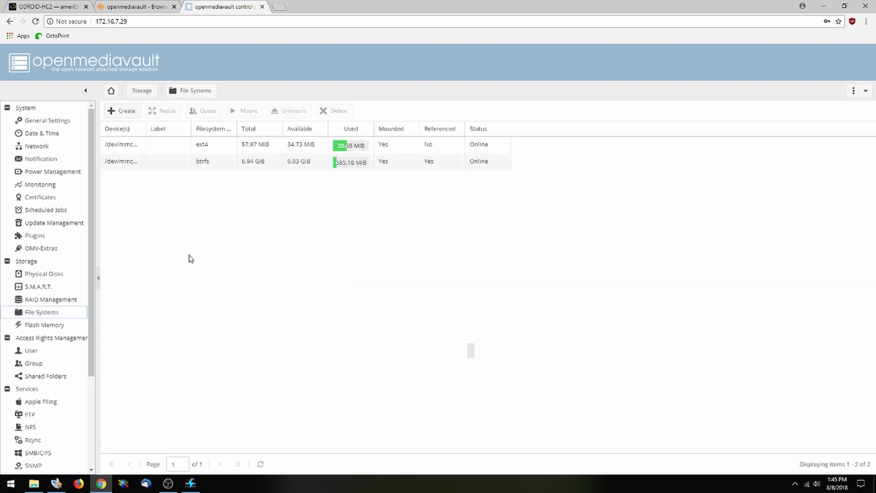
click(124, 111)
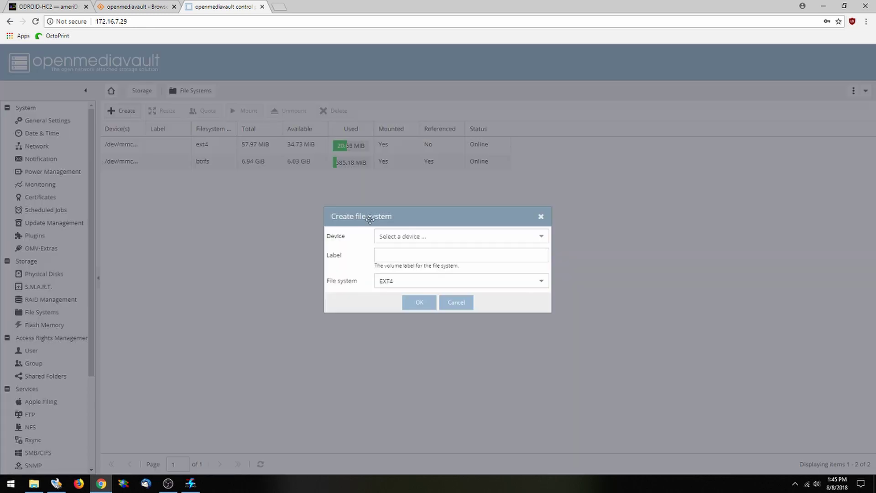
click(445, 237)
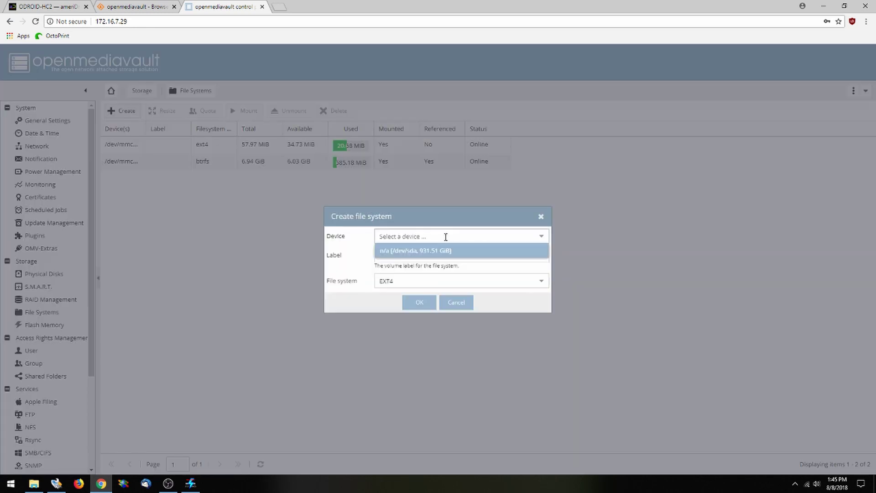
click(434, 252)
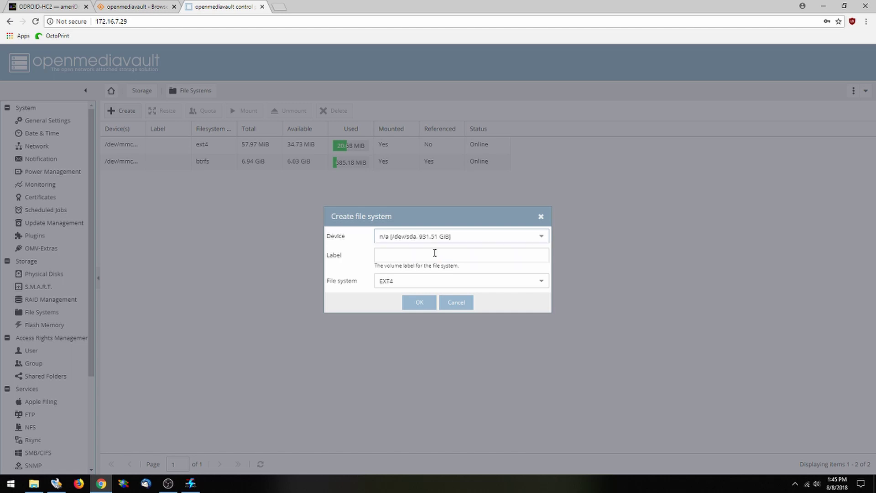
click(429, 258)
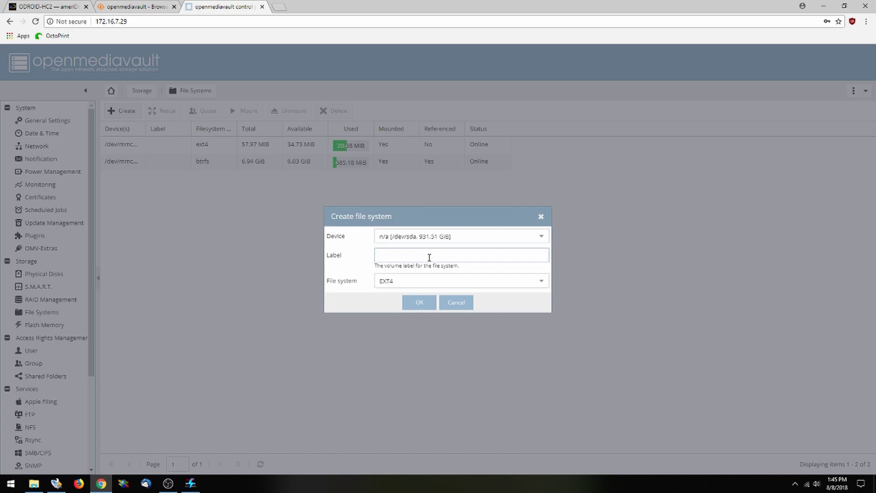
text(hc2)
click(421, 301)
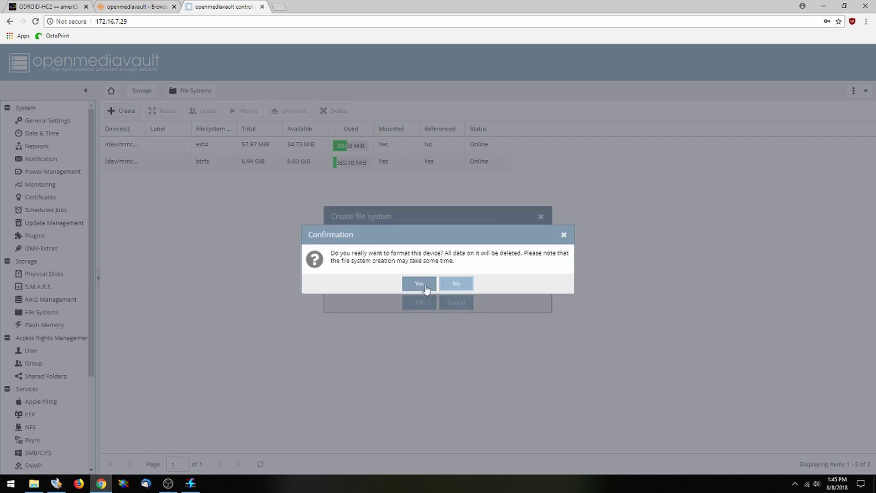
click(421, 284)
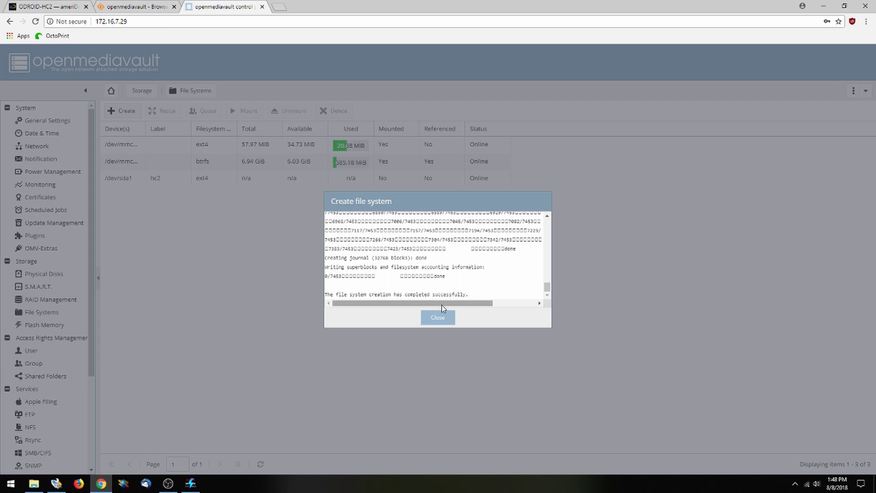
click(444, 319)
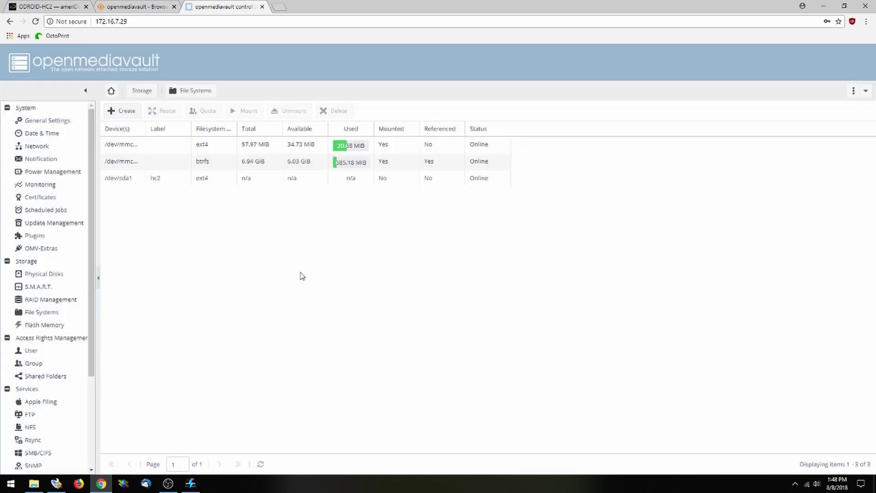
Mount the hc2 file system on /dev/sda1 and apply the pending configuration change
click(124, 182)
click(244, 111)
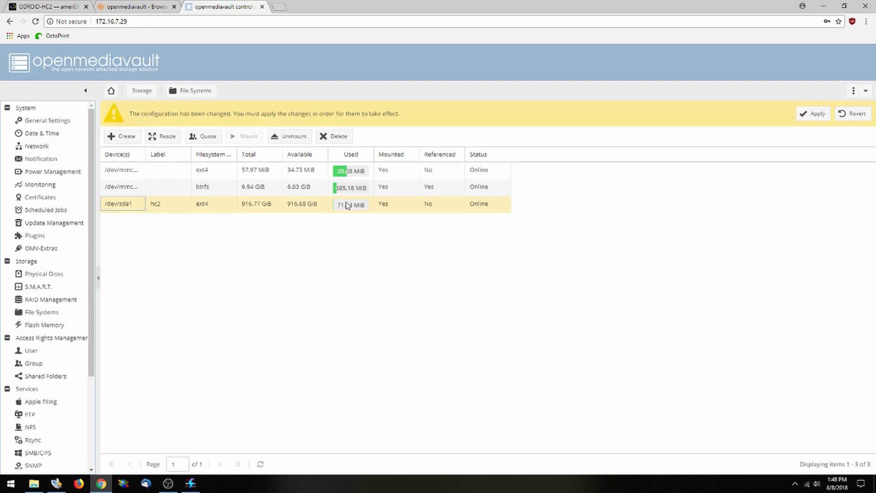
click(813, 113)
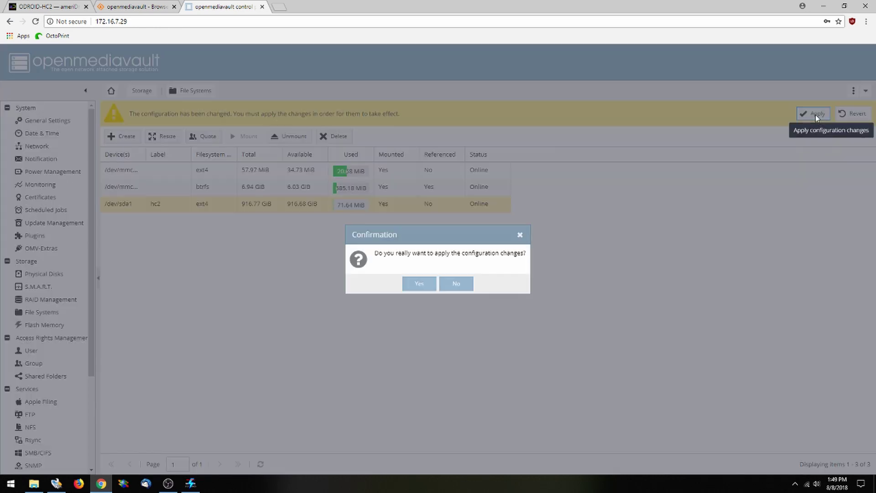
click(419, 284)
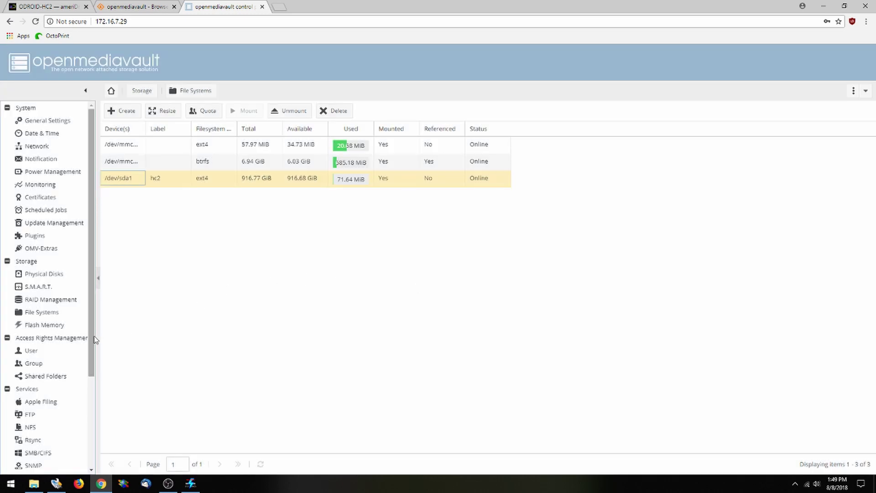
Add a shared folder named HC2 on the hc2 device, relative path HC2/
click(59, 377)
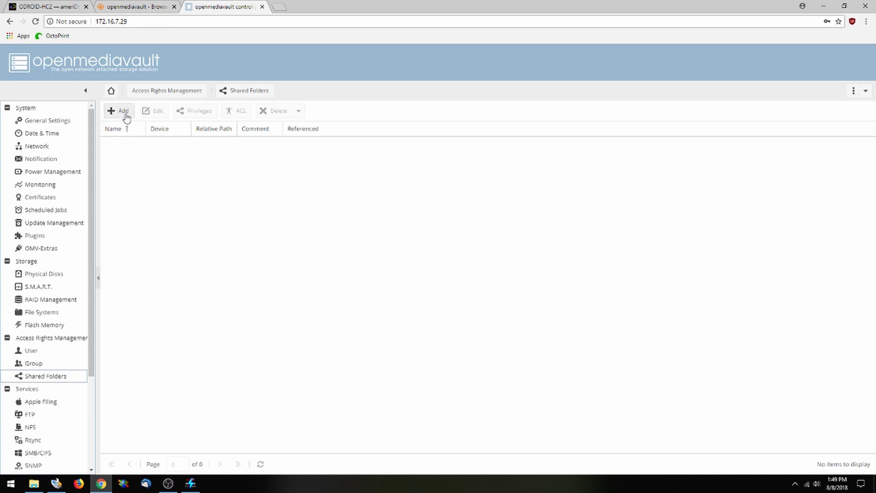
click(123, 110)
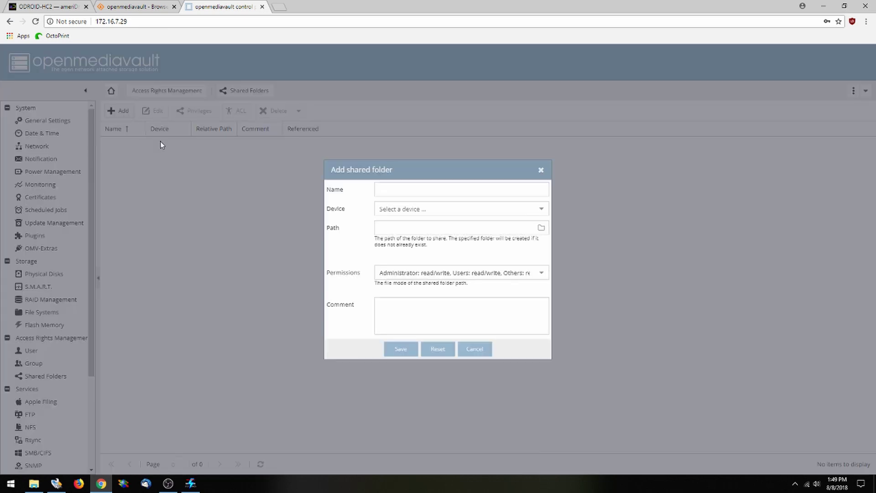
click(420, 188)
click(420, 207)
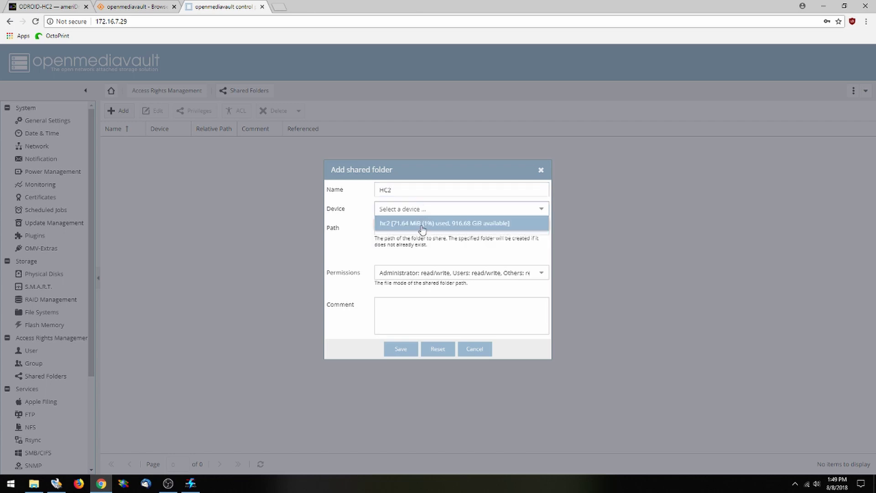
click(422, 223)
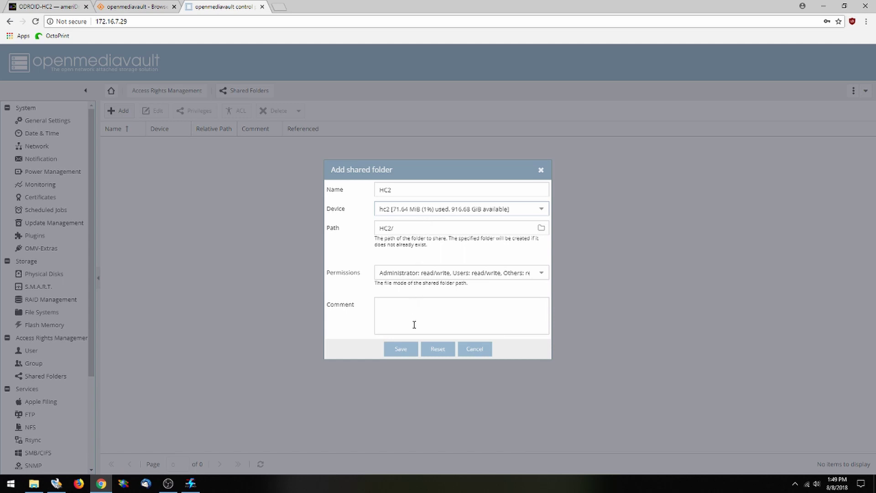
click(400, 349)
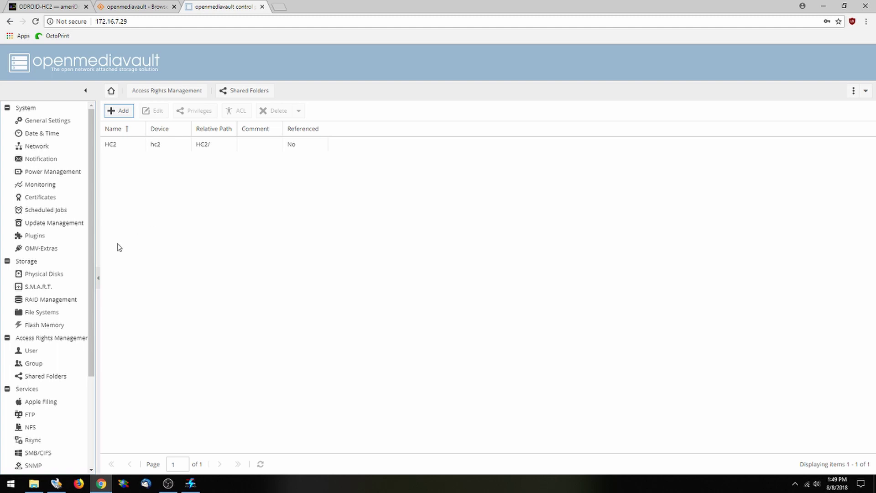
Enable the SMB/CIFS service with workgroup WORKGROUP, save it, and apply the change
scroll(75, 351, down, 2)
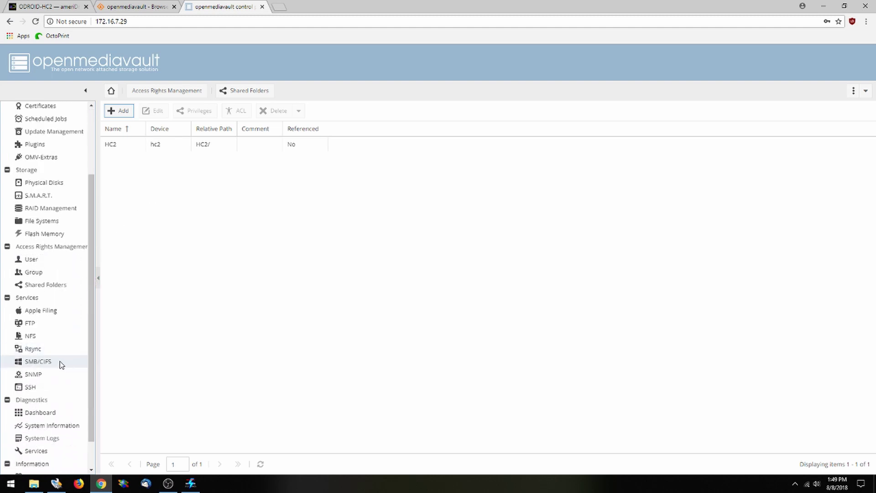
click(59, 365)
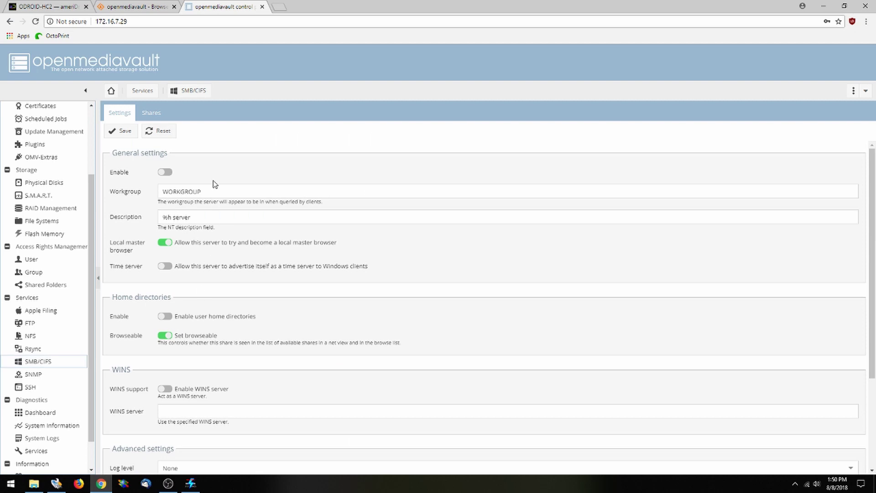
click(165, 173)
click(120, 131)
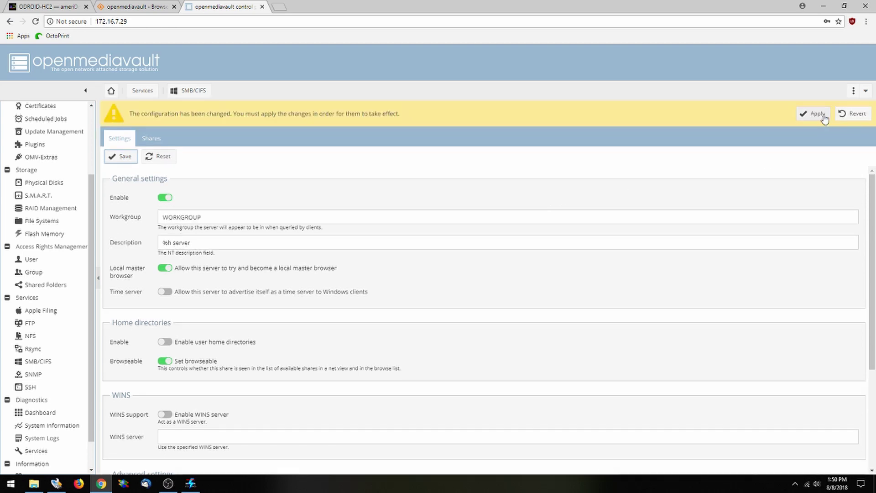
click(815, 114)
click(419, 283)
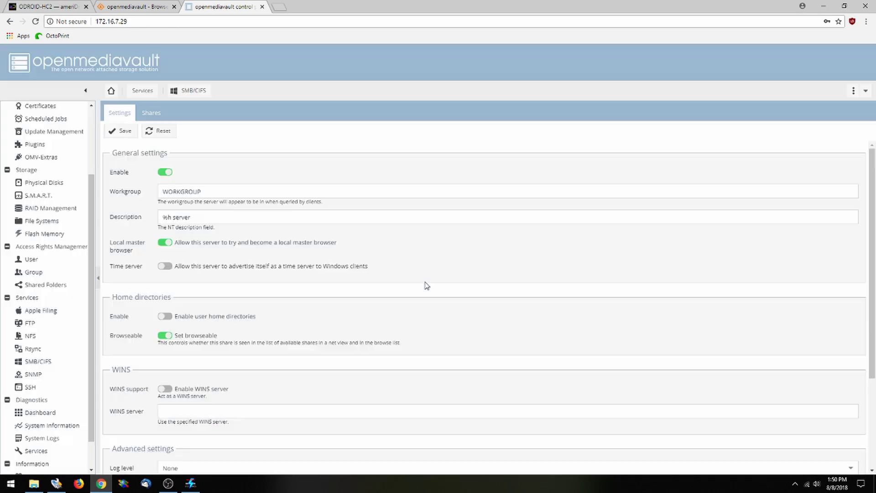
Add an SMB/CIFS share for the HC2 shared folder, save it, and apply the change
click(151, 113)
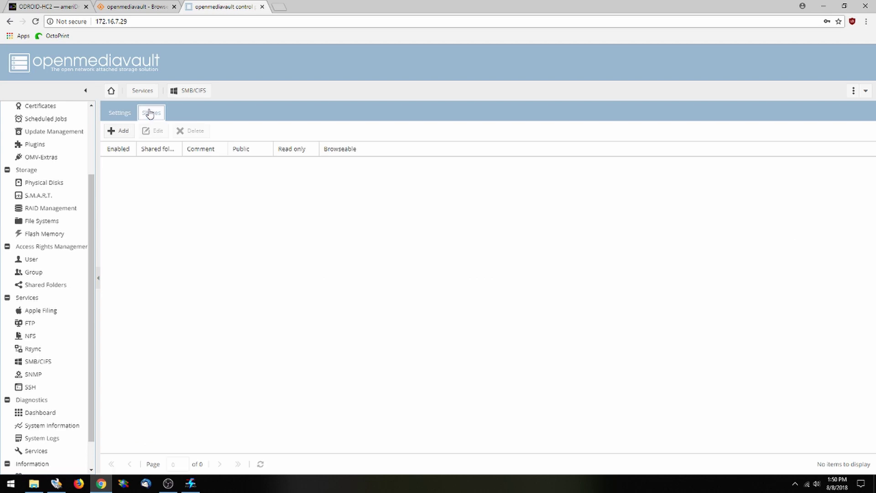
click(119, 132)
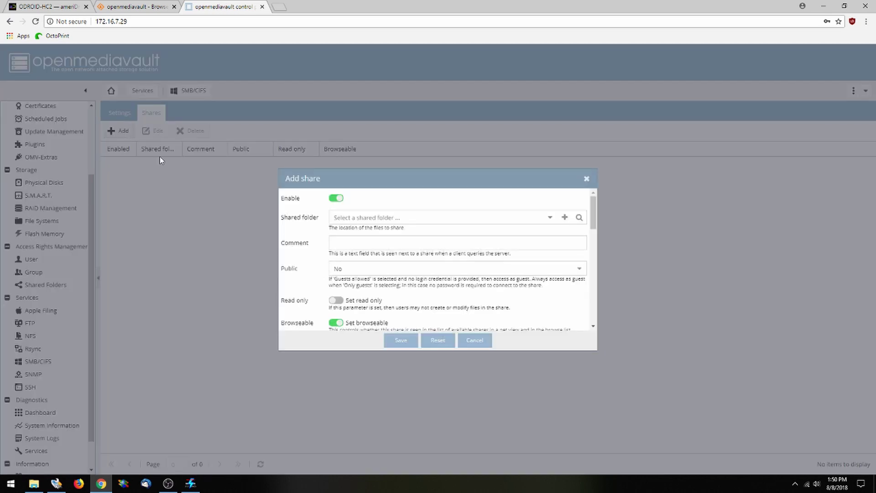
click(390, 218)
click(549, 217)
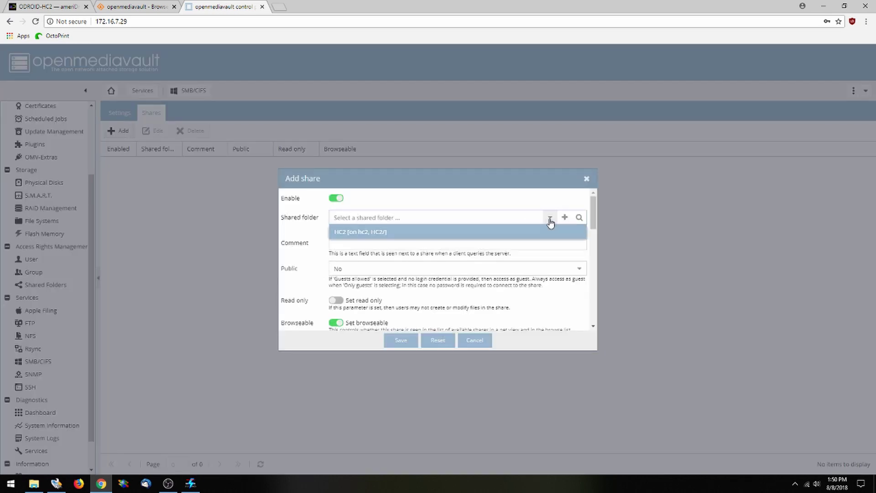
click(358, 230)
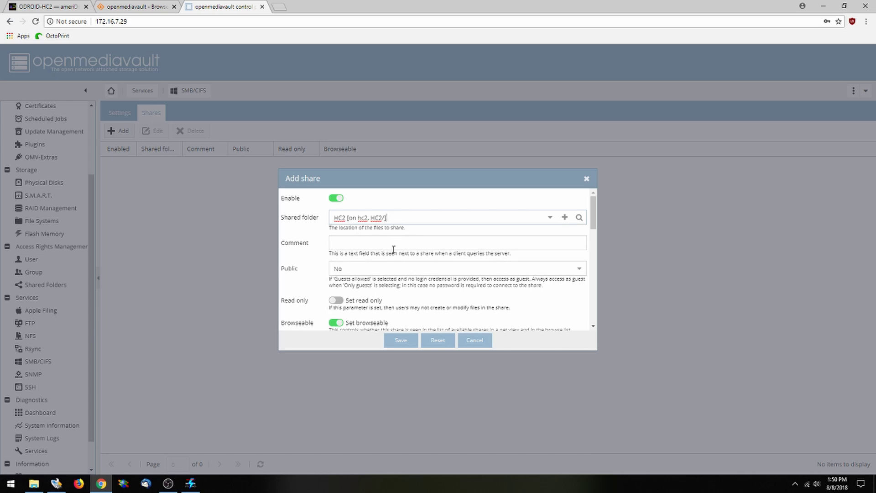
scroll(418, 300, down, 1)
scroll(420, 300, up, 1)
click(411, 340)
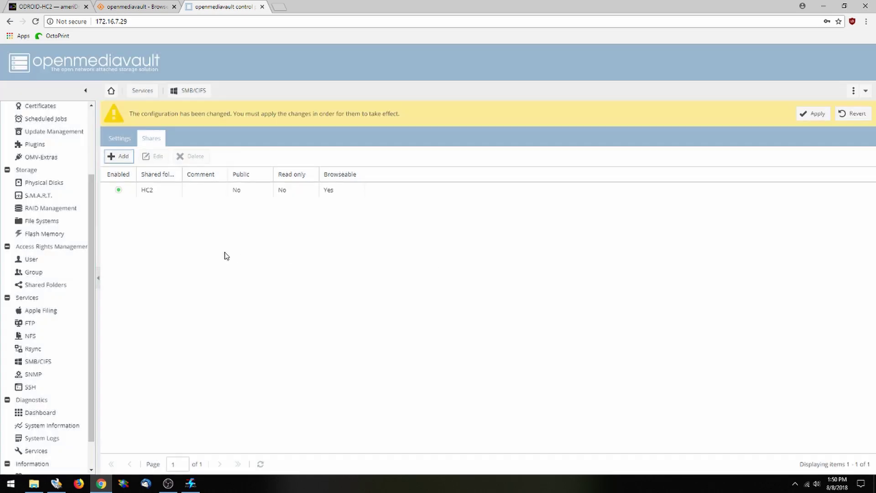
click(821, 115)
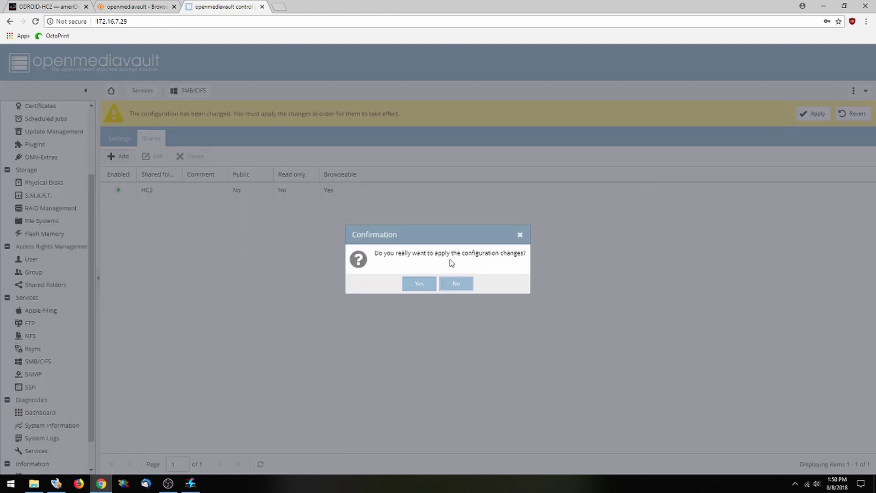
click(419, 284)
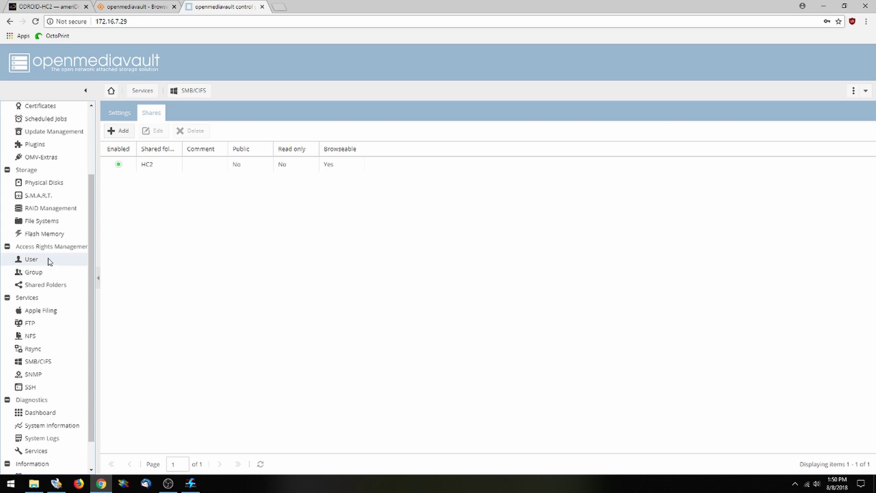
Add a new user with a user name and password, save it, and apply the change
click(49, 260)
click(140, 131)
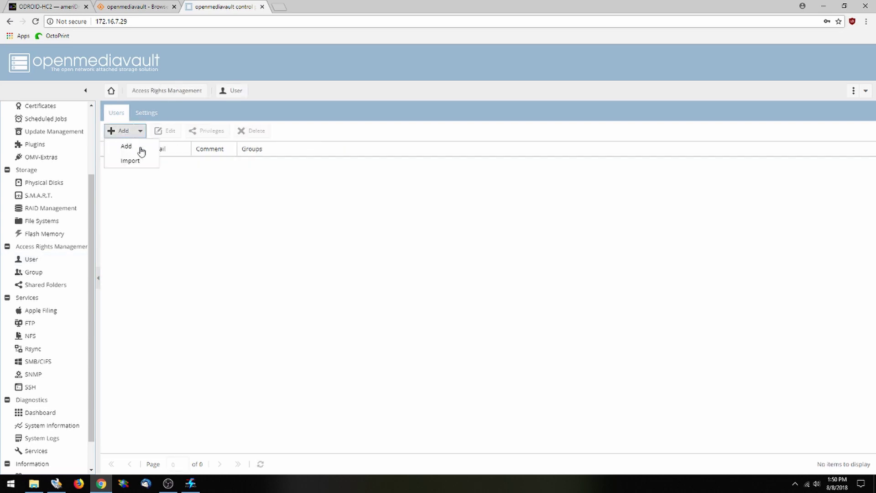
click(136, 150)
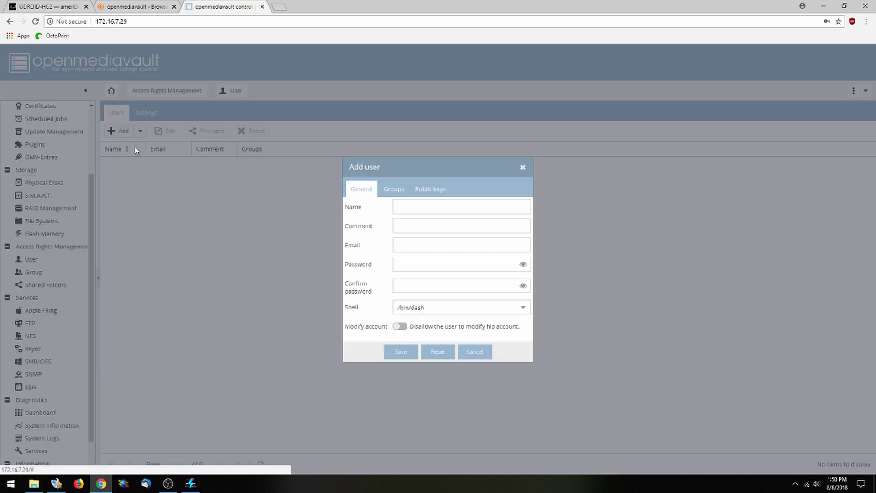
click(422, 206)
text(ameridroid)
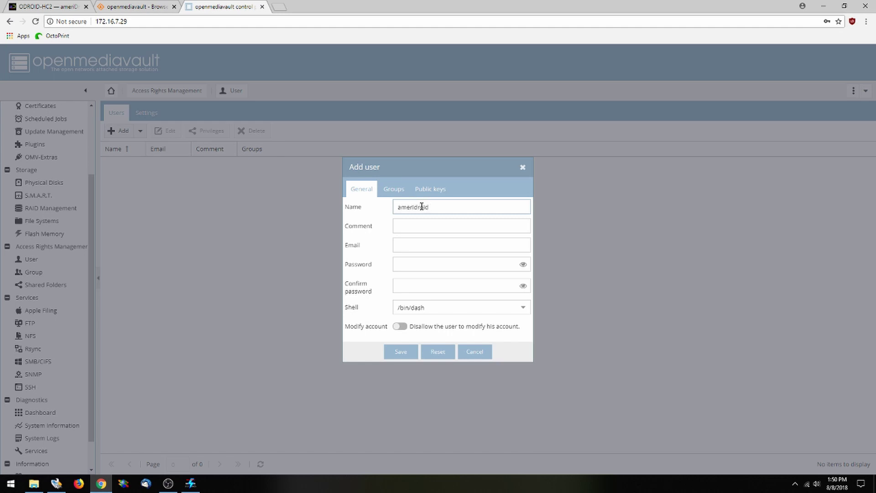
click(427, 267)
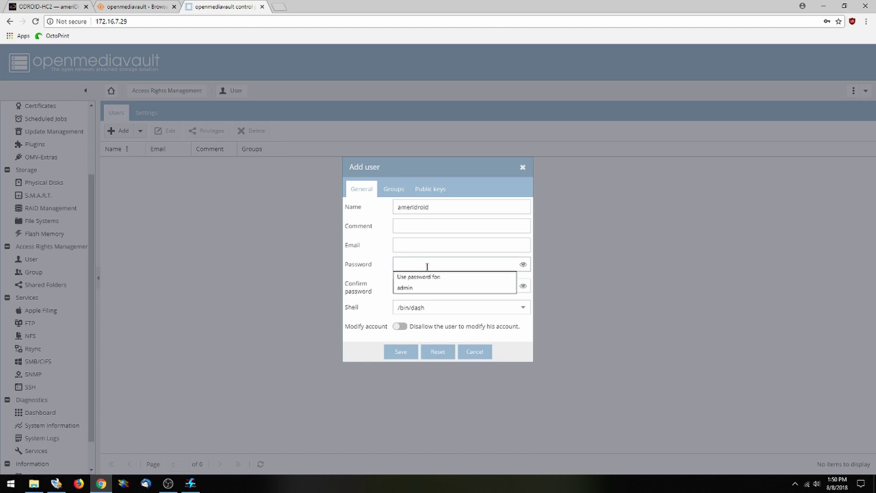
click(405, 354)
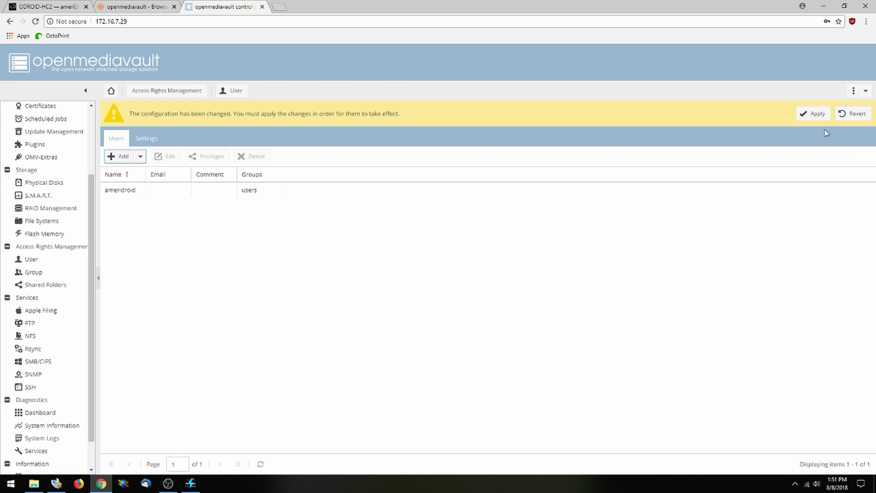
click(814, 114)
click(425, 283)
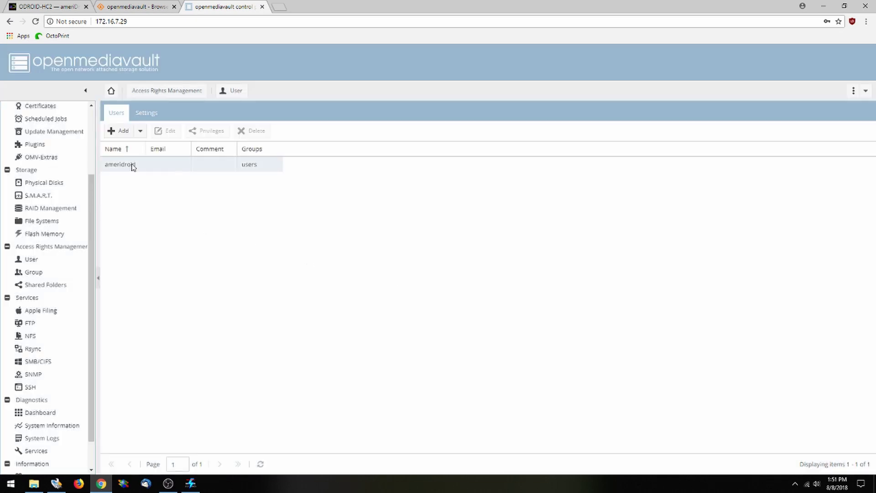
Grant the new user Read/Write privileges on the HC2 folder and apply the change
click(132, 165)
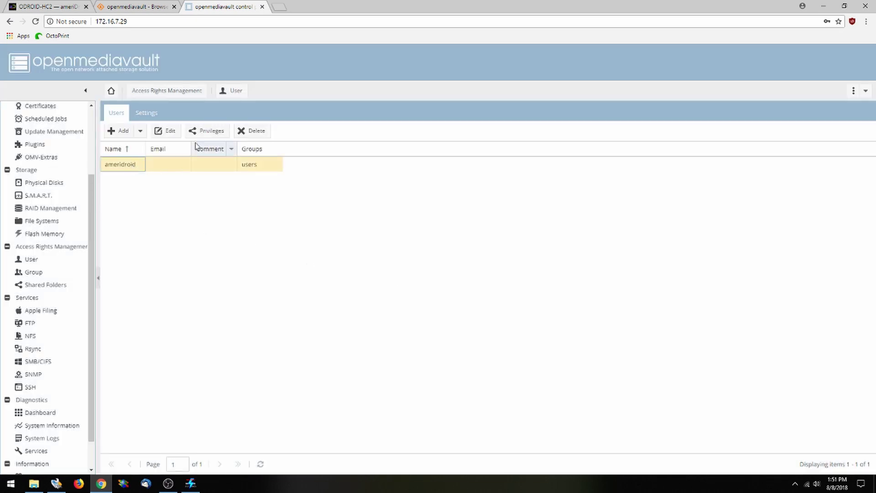
click(206, 131)
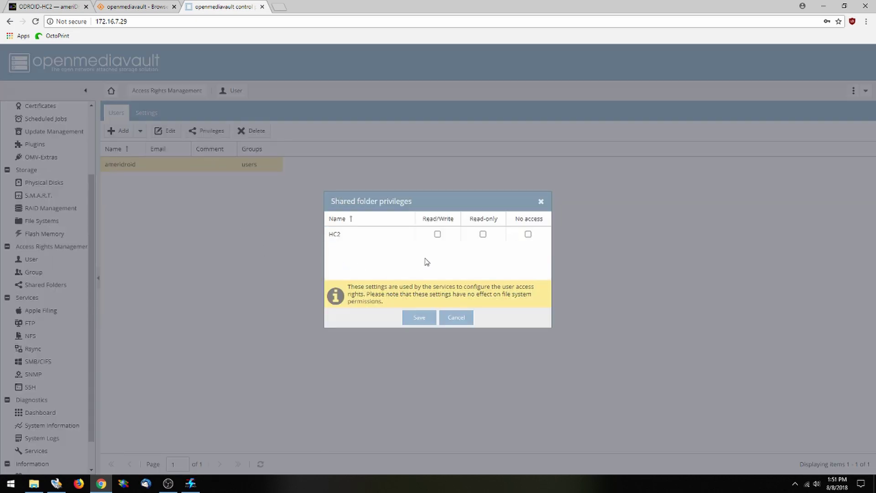
click(437, 234)
click(423, 319)
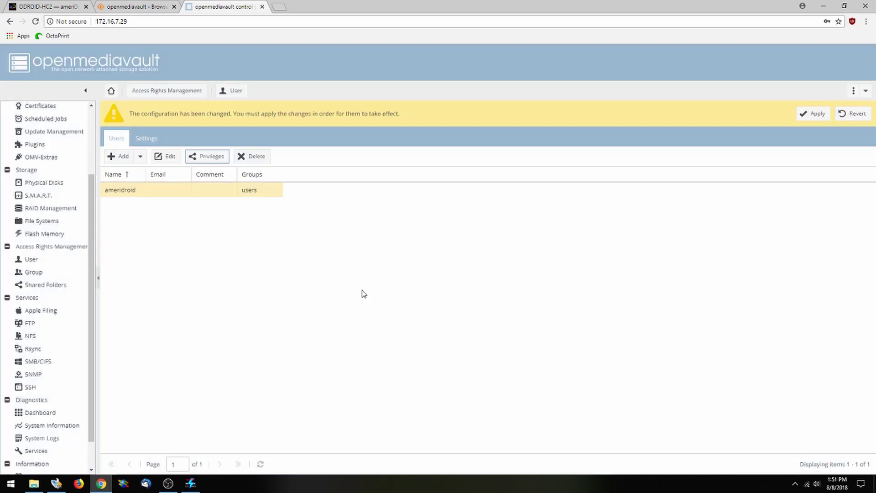
click(817, 114)
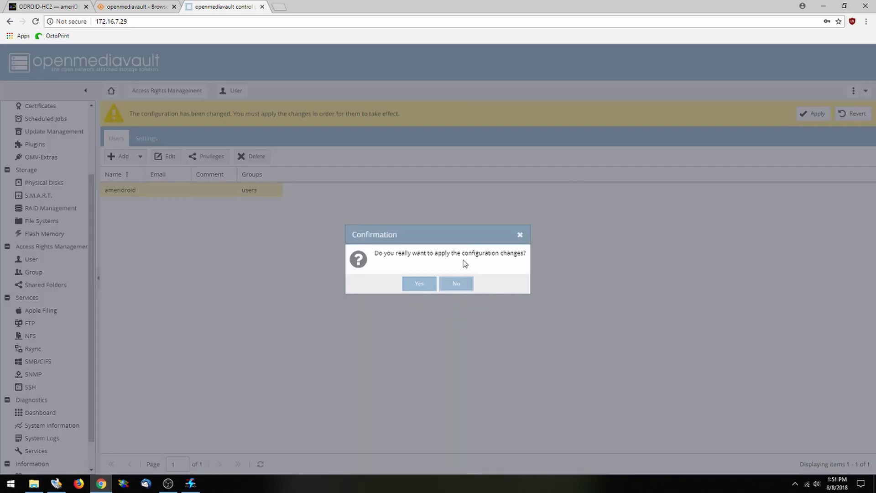
click(424, 284)
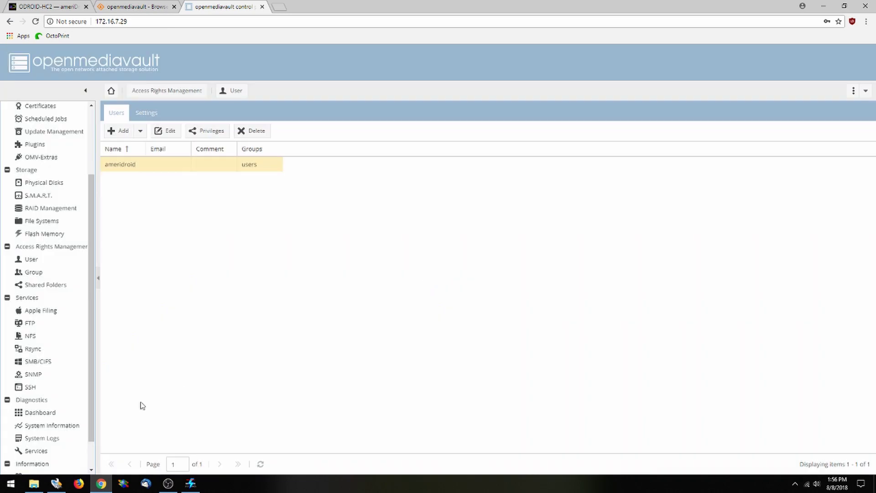
Start the Add Network Location wizard from This PC and browse for a network folder
click(34, 483)
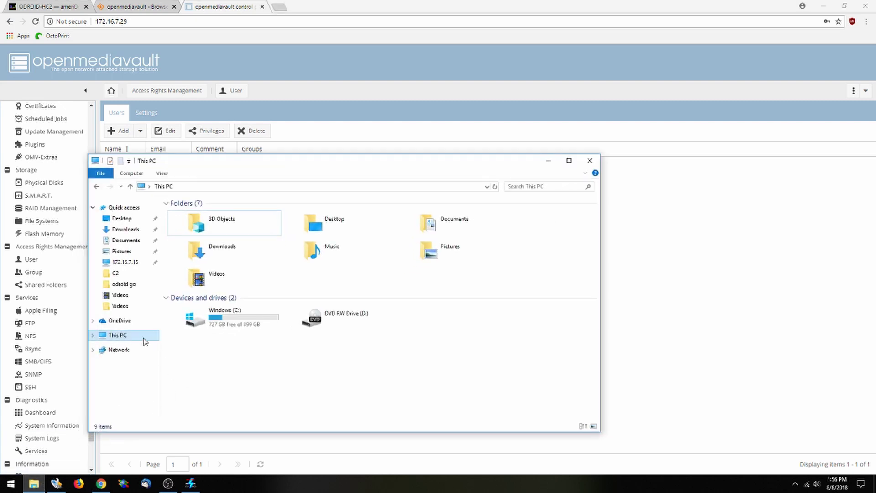
right_click(132, 335)
click(174, 420)
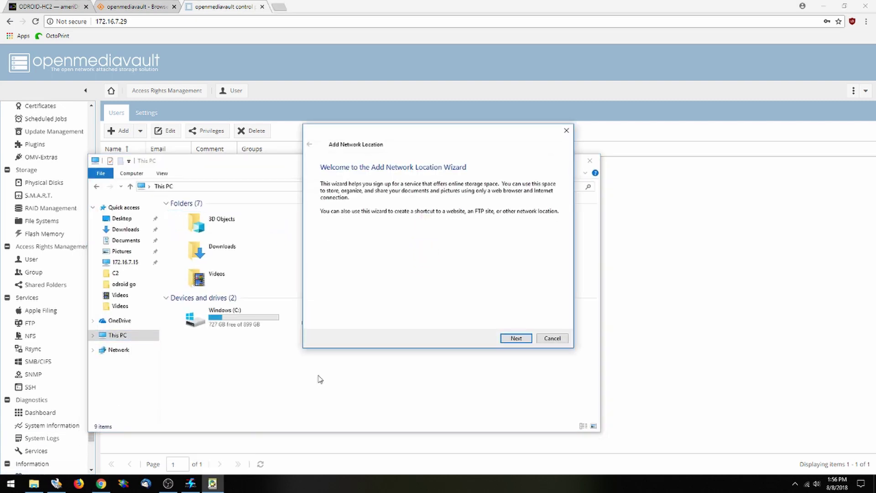
click(515, 338)
click(516, 338)
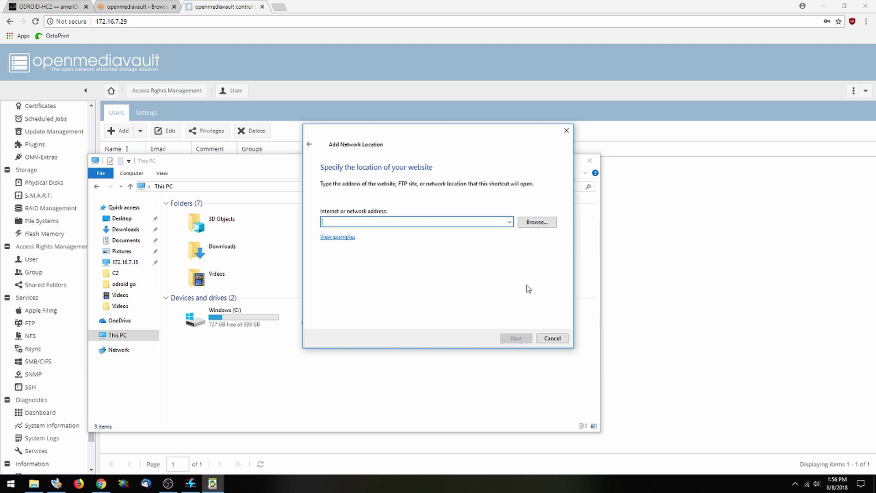
click(537, 224)
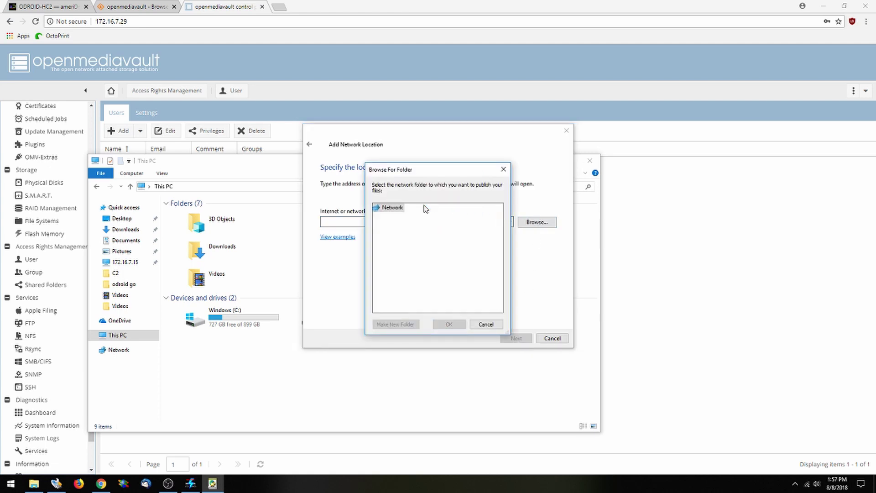
Sign in to 172.16.7.29 with the user's name and password and select the hc2 share
click(406, 208)
text(ameri)
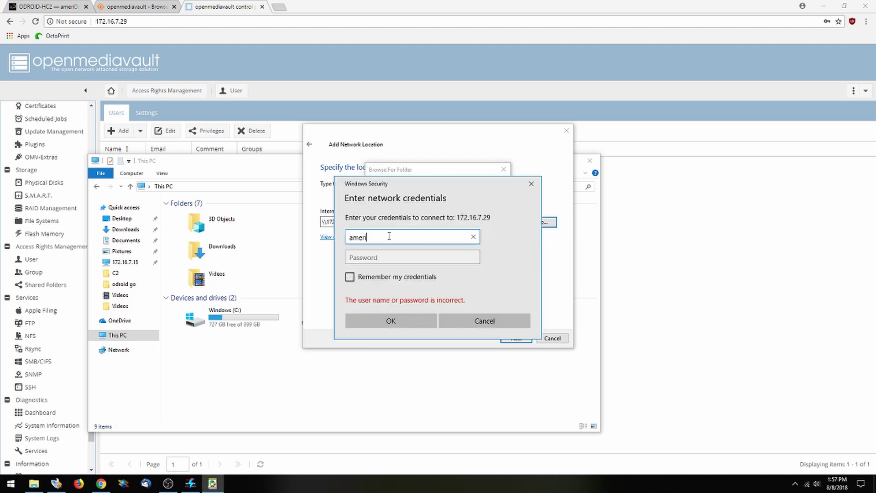
text(droid)
key(Tab)
text(od)
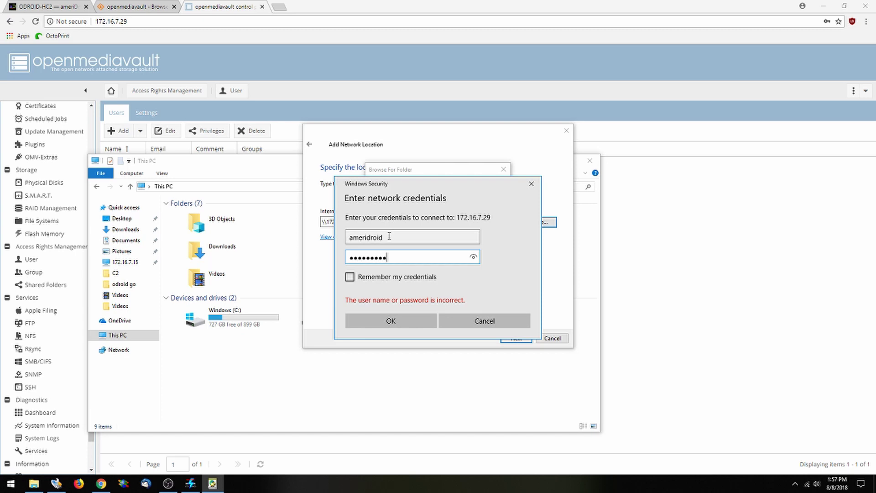
click(401, 322)
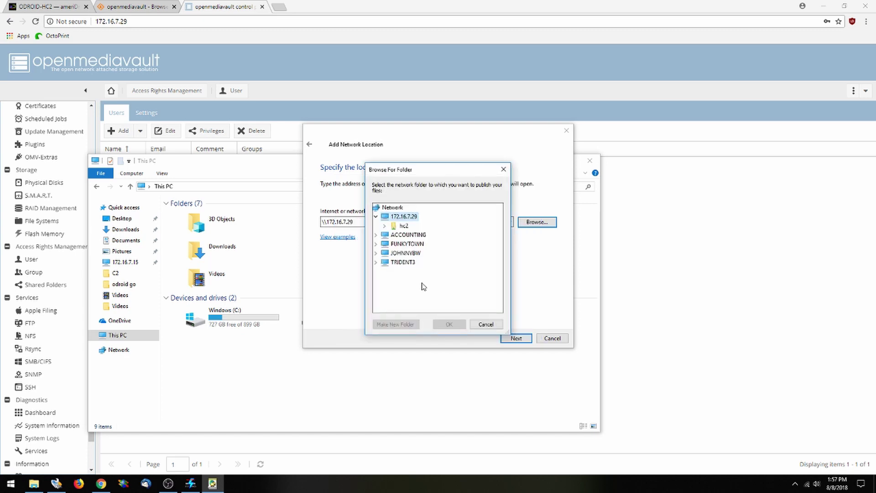
click(404, 225)
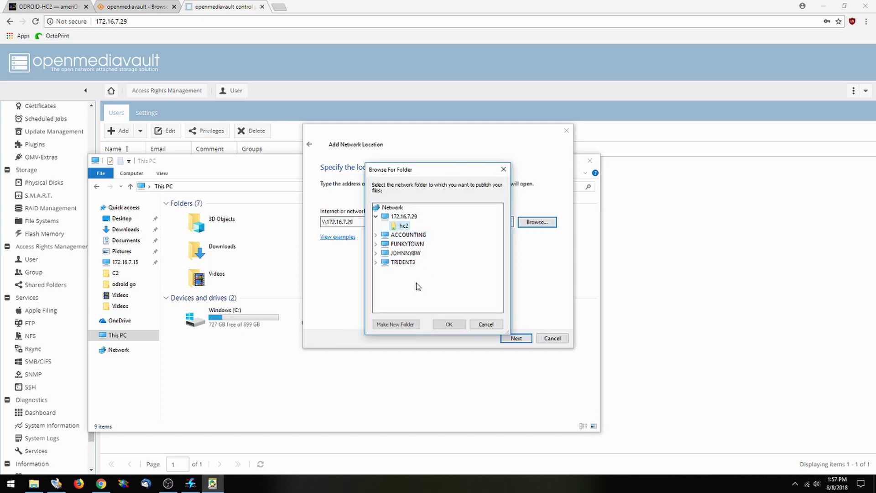
click(452, 324)
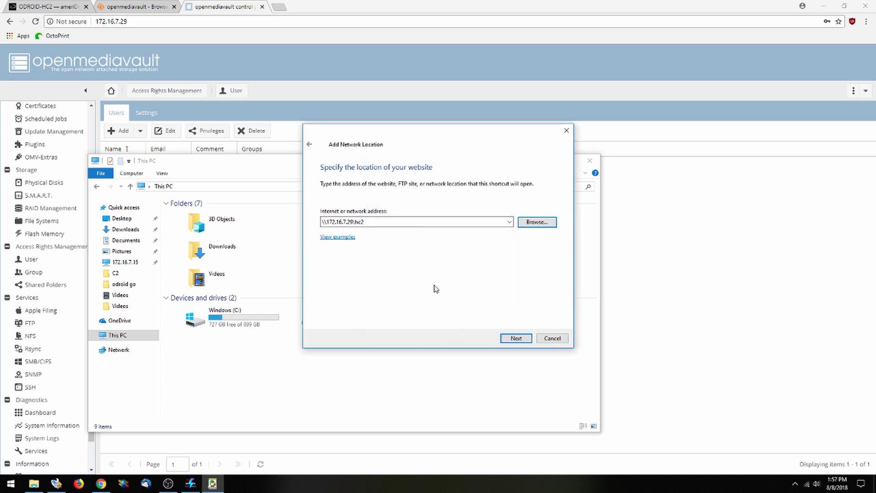
Accept \\172.16.7.29\hc2, keep the name hc2, and finish to open the empty location
click(516, 338)
click(516, 338)
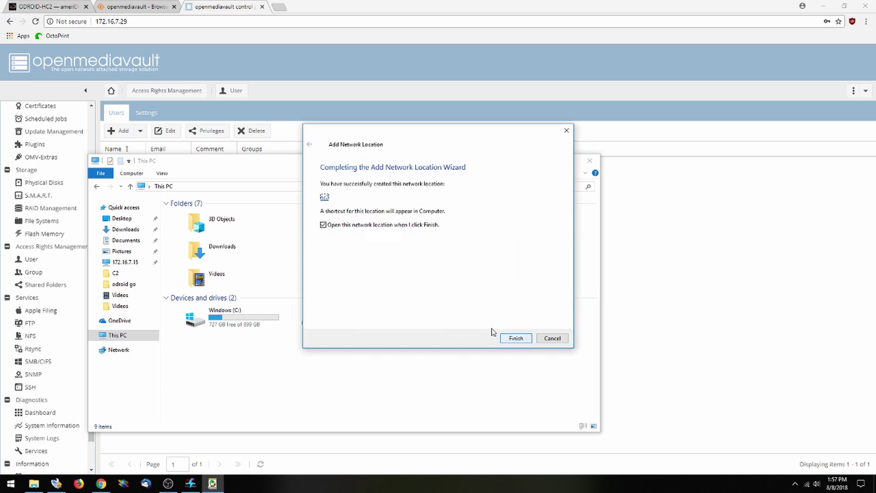
click(516, 338)
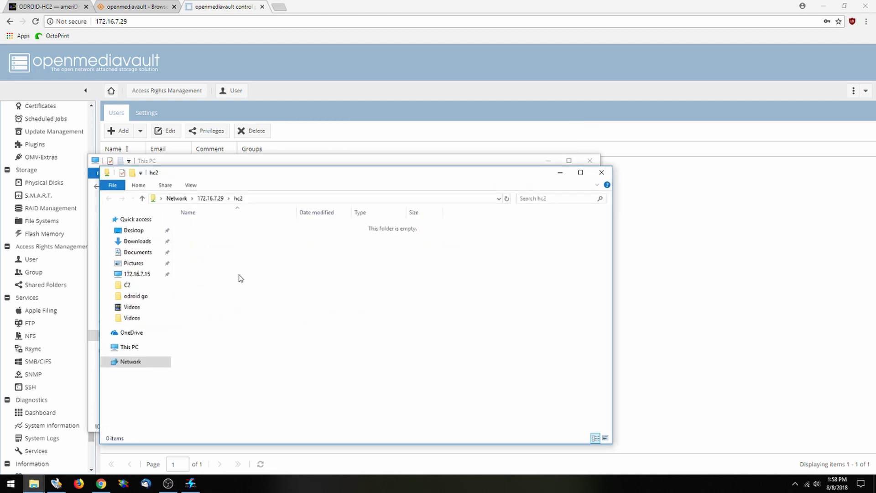